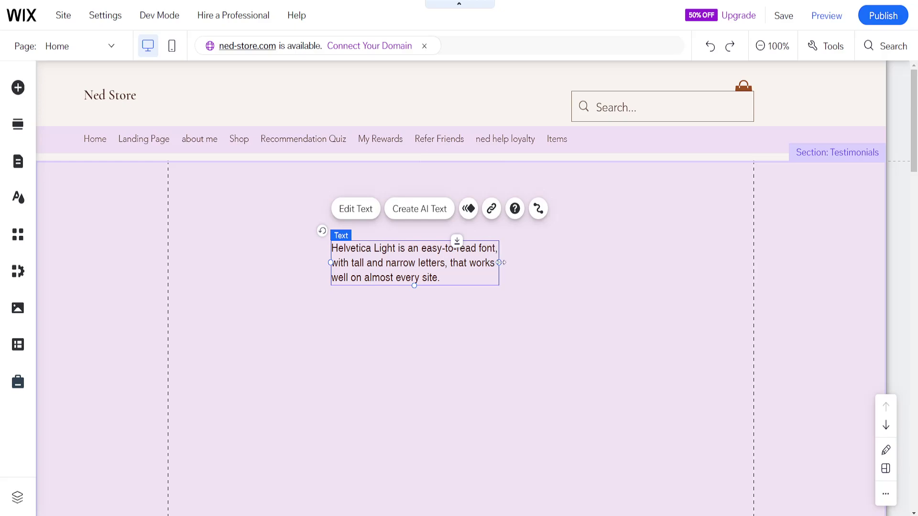
Step: Drag the Helvetica Light text box's right edge outward so the paragraph fits two lines
left_click_drag(501, 263, 564, 263)
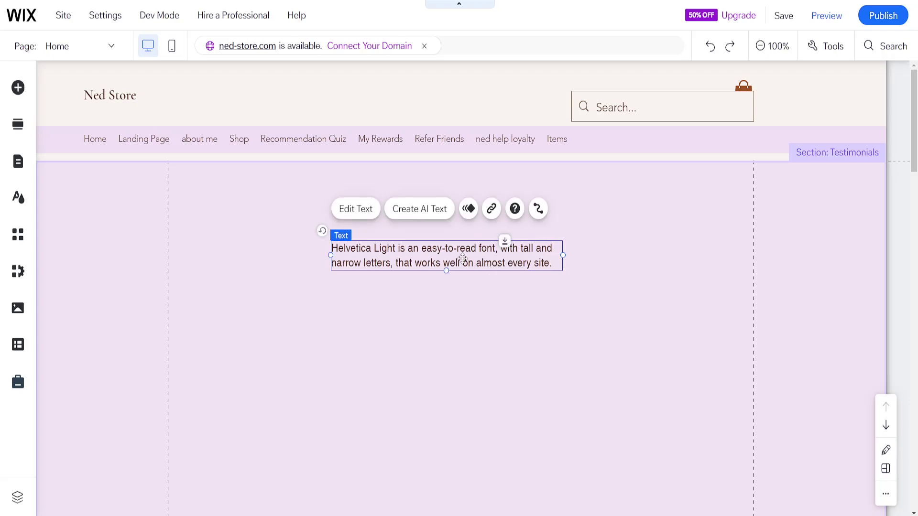
Step: Try the paragraph at font size 53 and larger, then return all text to 16 px
double_click(528, 260)
left_click(537, 254)
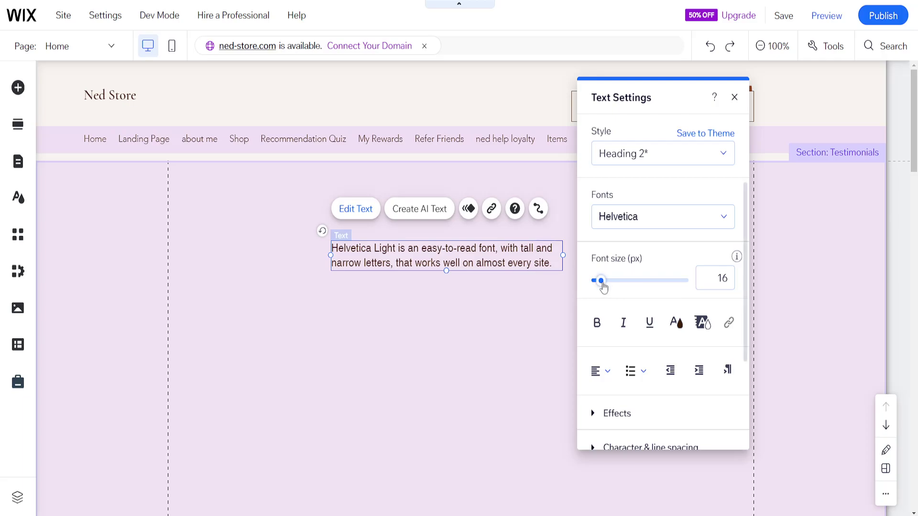
left_click_drag(603, 286, 621, 285)
key("ctrl+a")
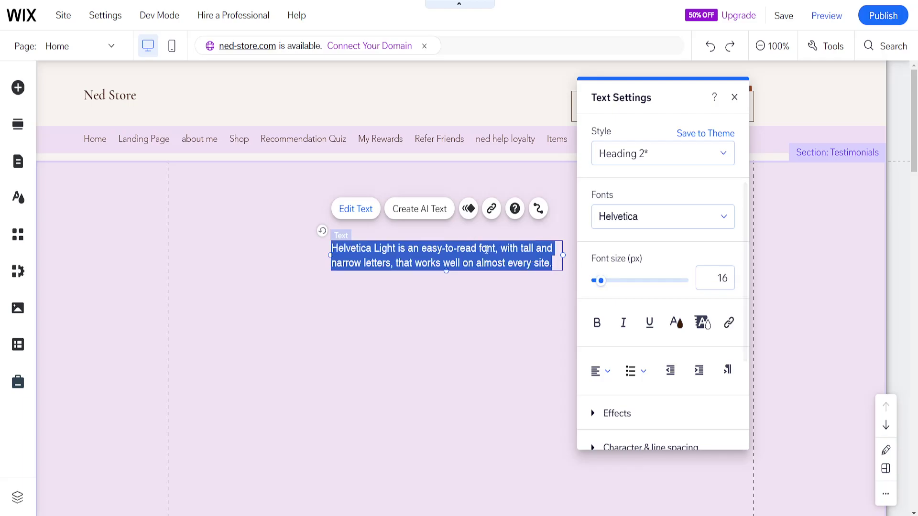
left_click_drag(602, 281, 602, 286)
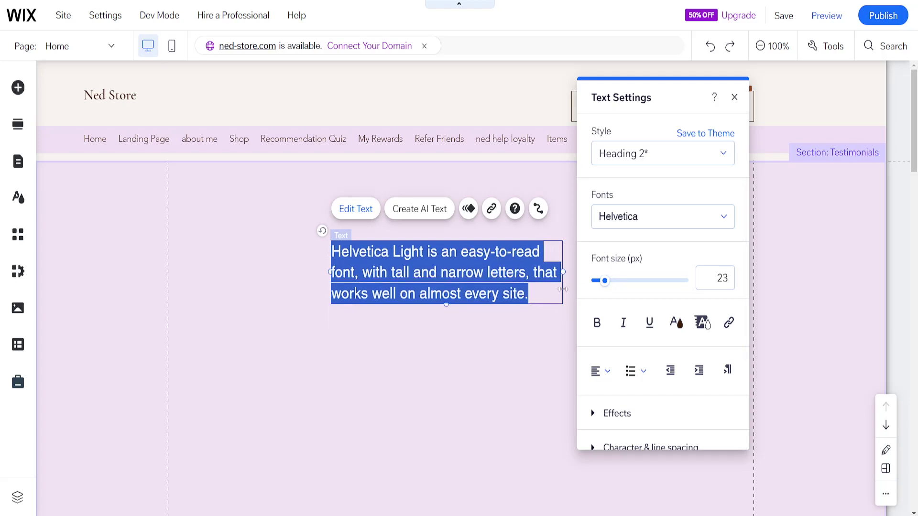
left_click_drag(604, 282, 602, 285)
Step: Break the line after 'tall' so 'and narrow letters' starts a line, and narrow the box slightly
left_click(544, 251)
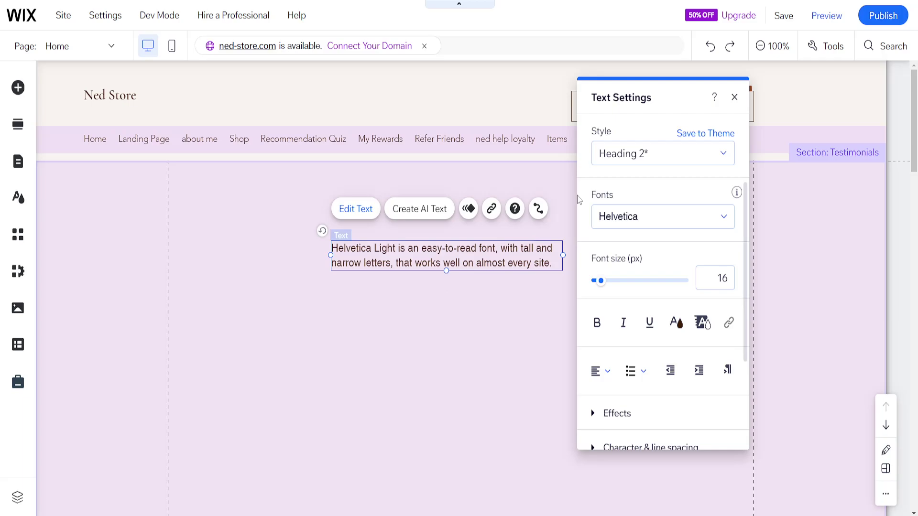
key("Return")
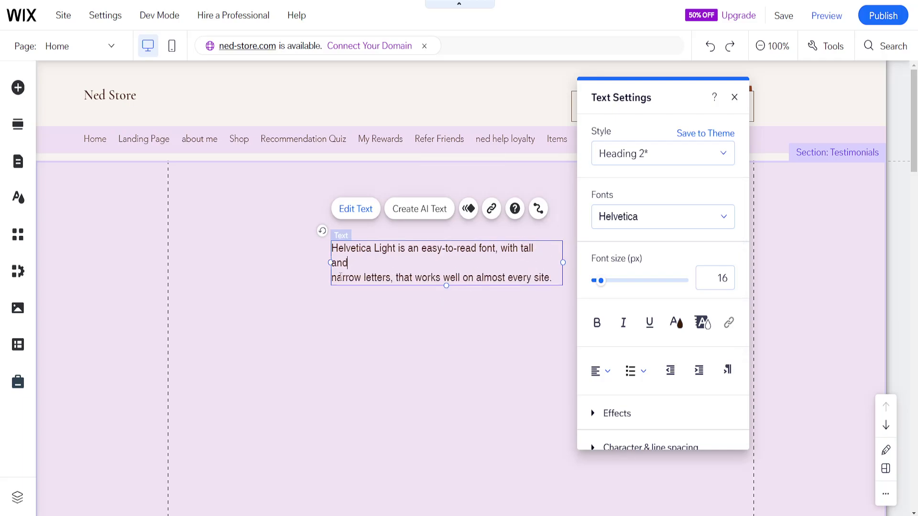
key("BackSpace")
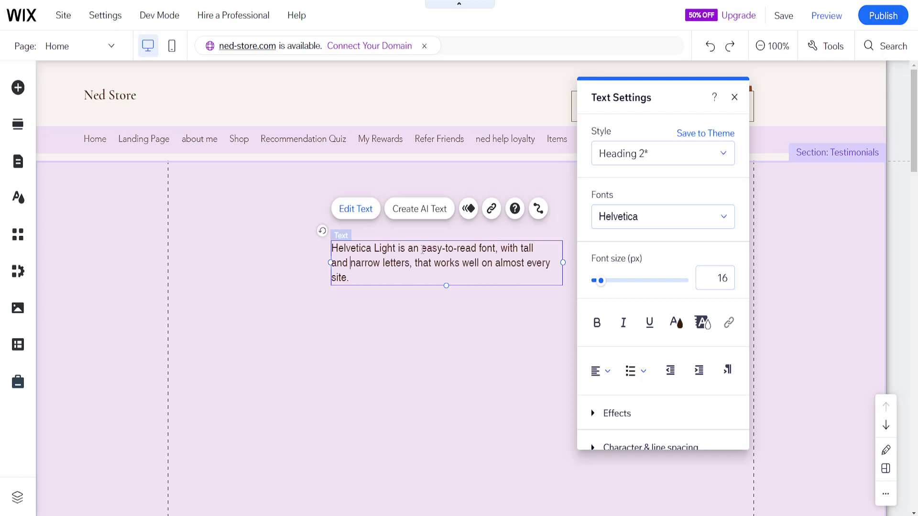
left_click_drag(564, 263, 560, 263)
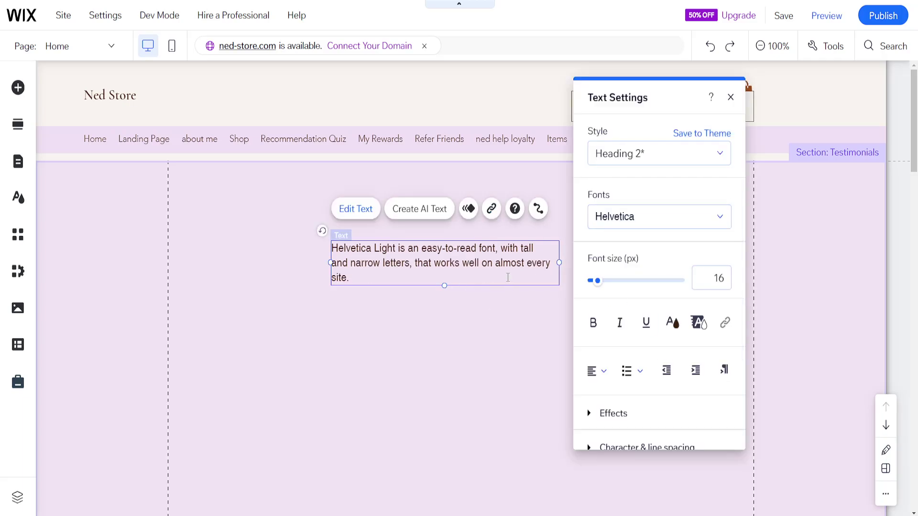